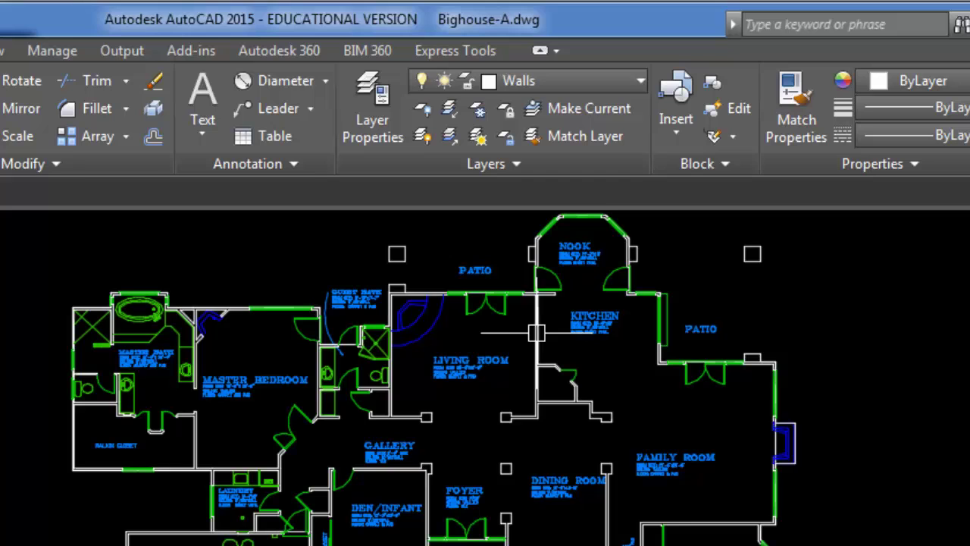
Step: Turn off the RINFO and RNAMES layers from the Layer drop-down
left_click(636, 82)
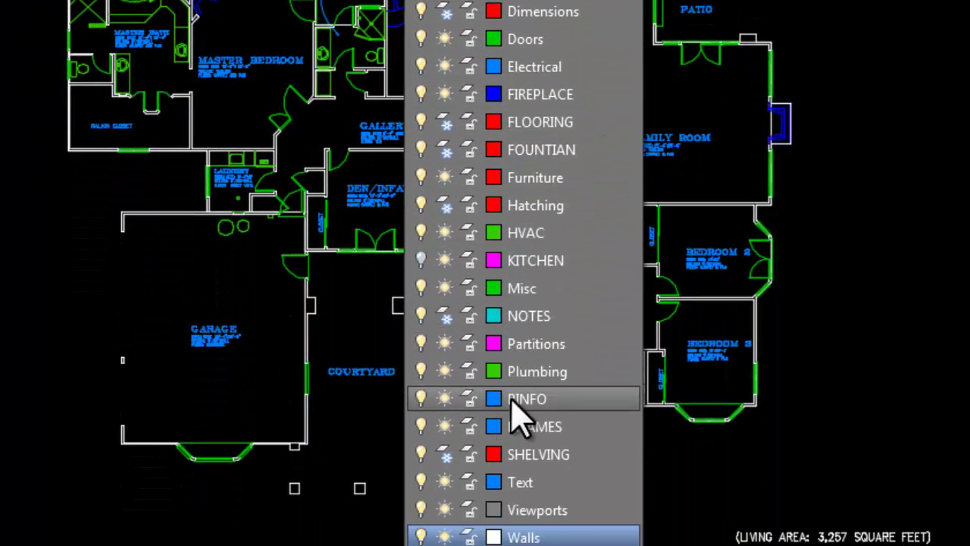
left_click(421, 399)
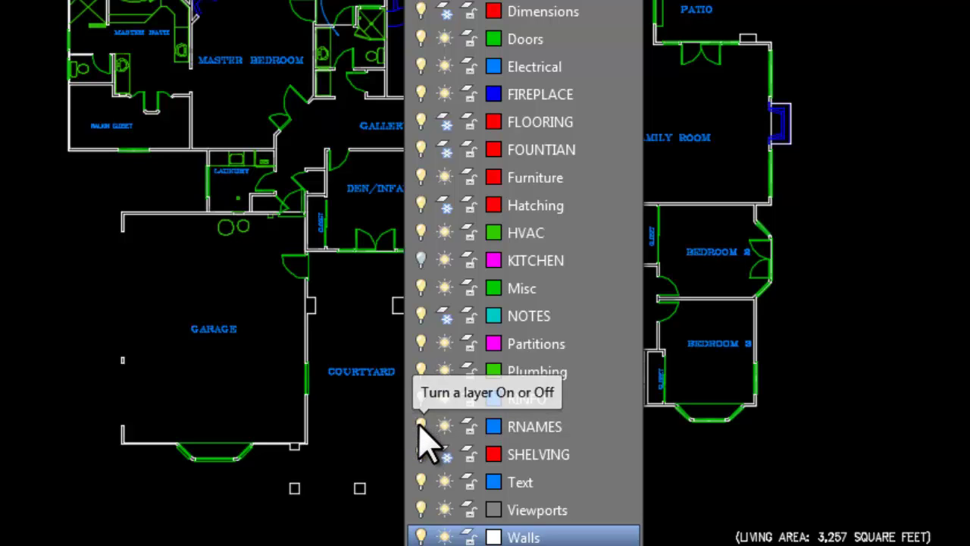
left_click(421, 427)
left_click(272, 466)
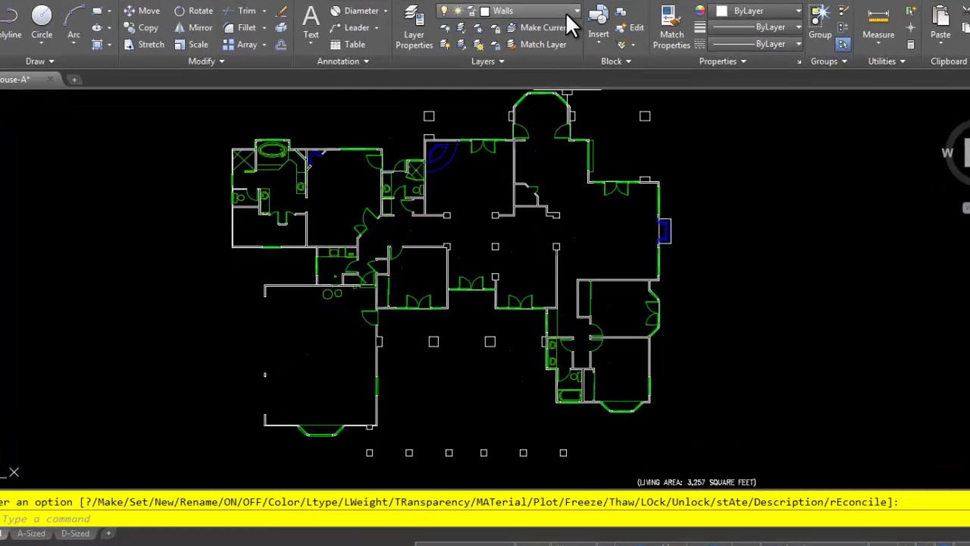
Step: Turn the RINFO and RNAMES layers back on so the room labels reappear
left_click(567, 15)
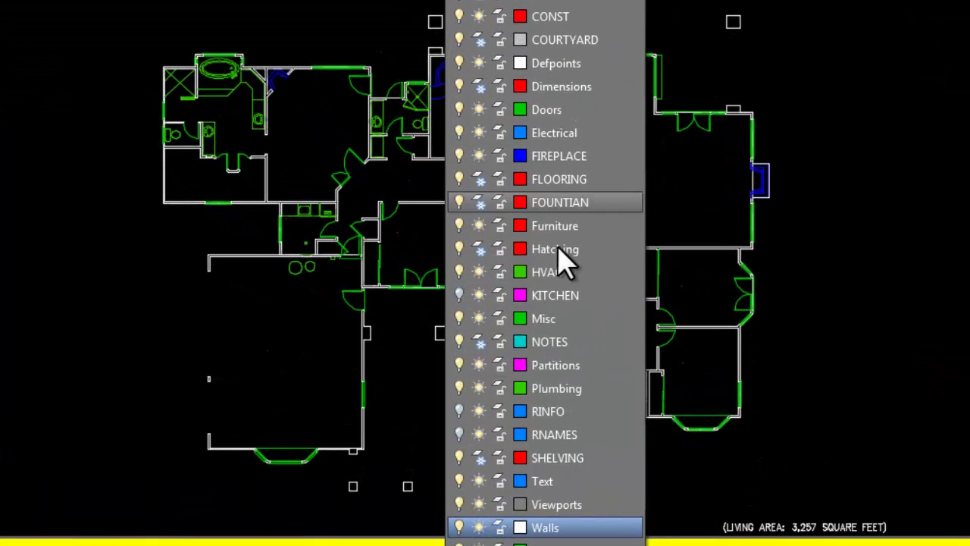
left_click(459, 410)
left_click(459, 434)
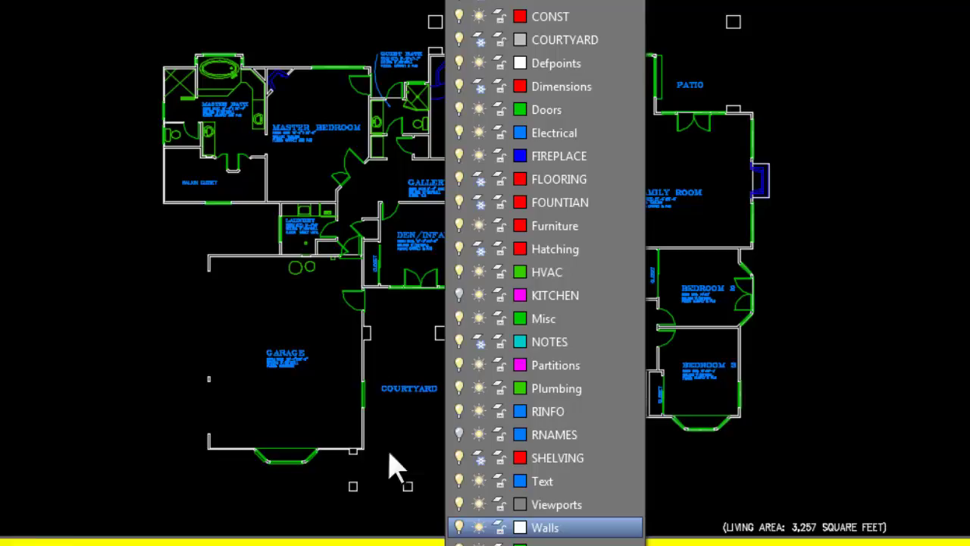
Step: Freeze the RINFO and RNAMES layers with their sun icons, hiding the room labels
left_click(265, 406)
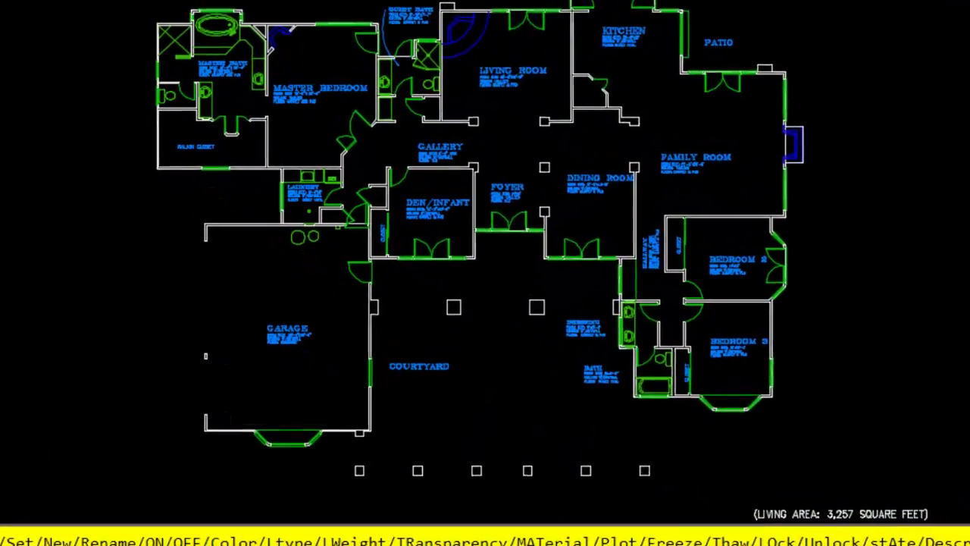
left_click(565, 3)
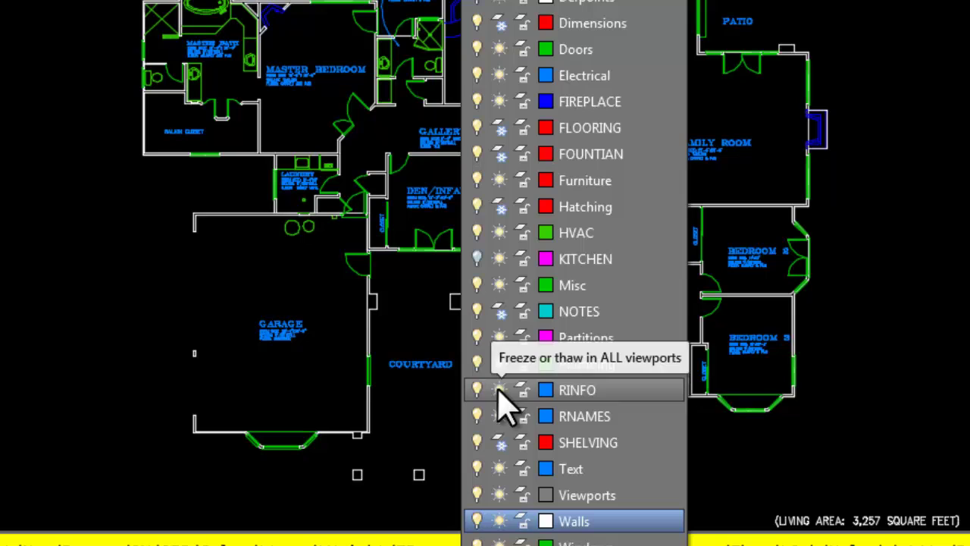
left_click(500, 390)
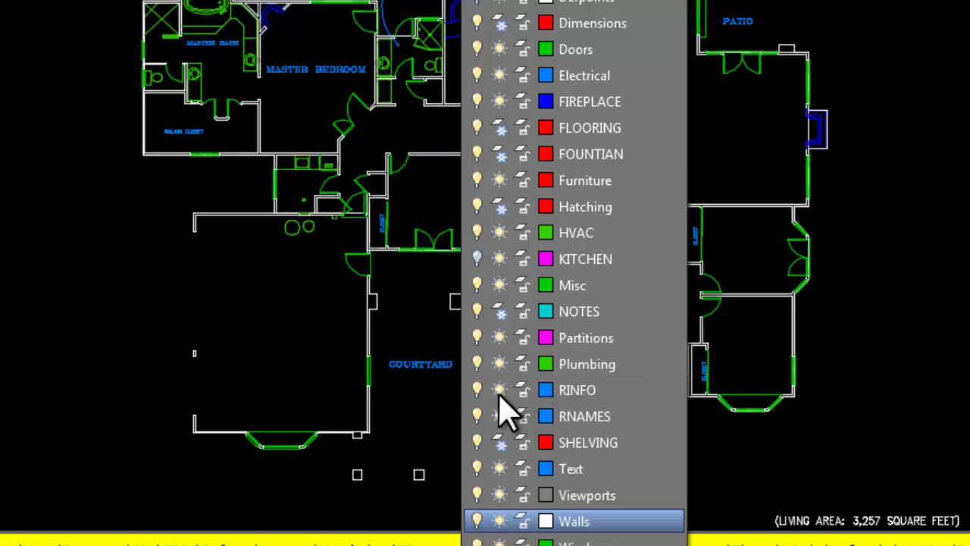
left_click(499, 416)
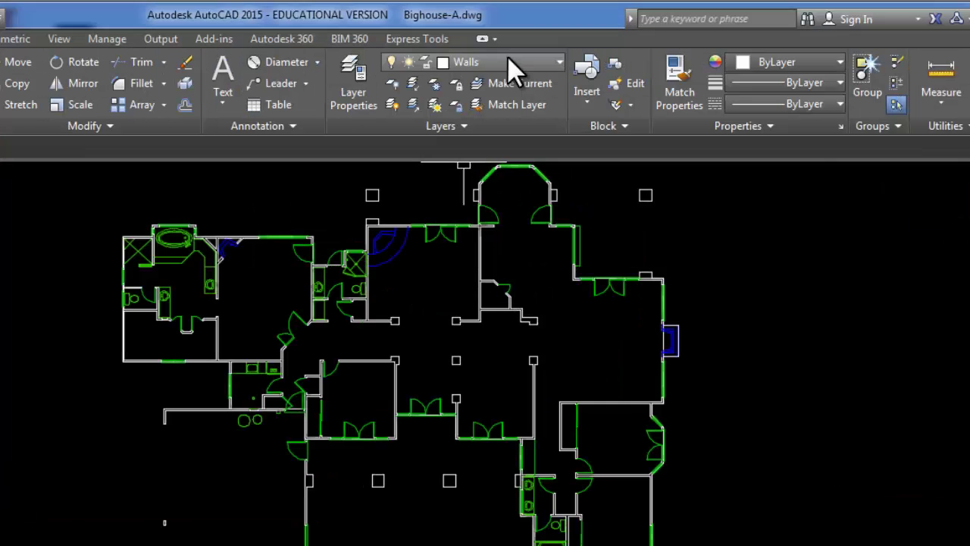
Step: Thaw RINFO and RNAMES via their snowflake icons so the blue room labels return
left_click(542, 64)
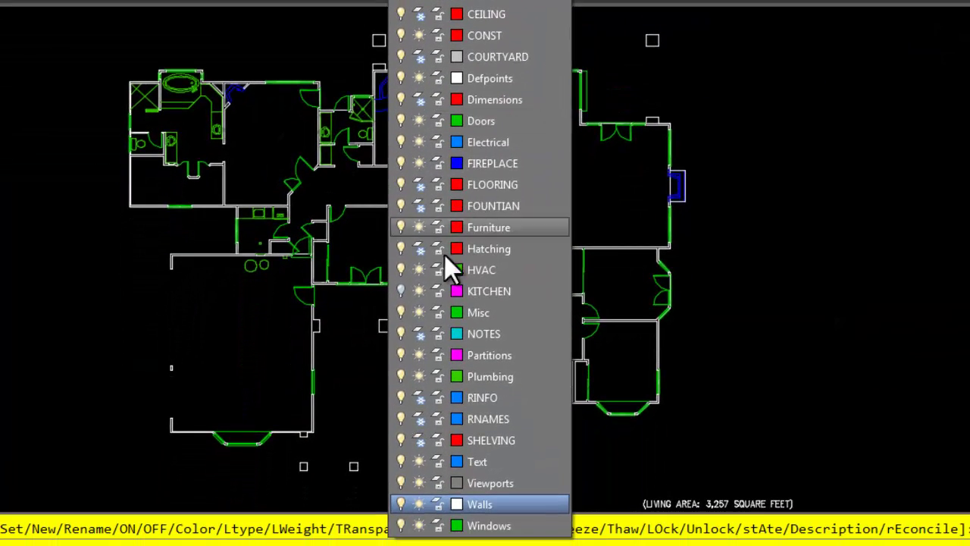
left_click(417, 395)
left_click(417, 418)
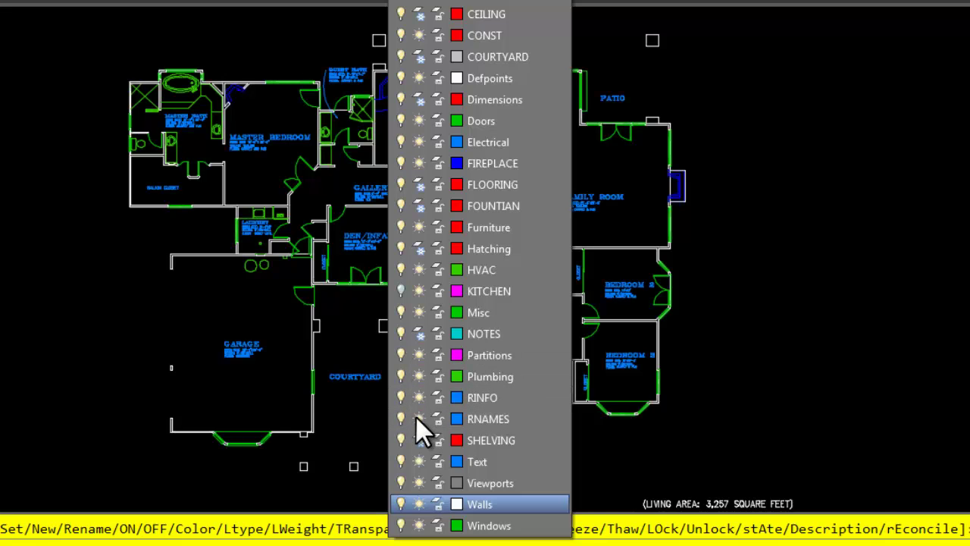
left_click(112, 422)
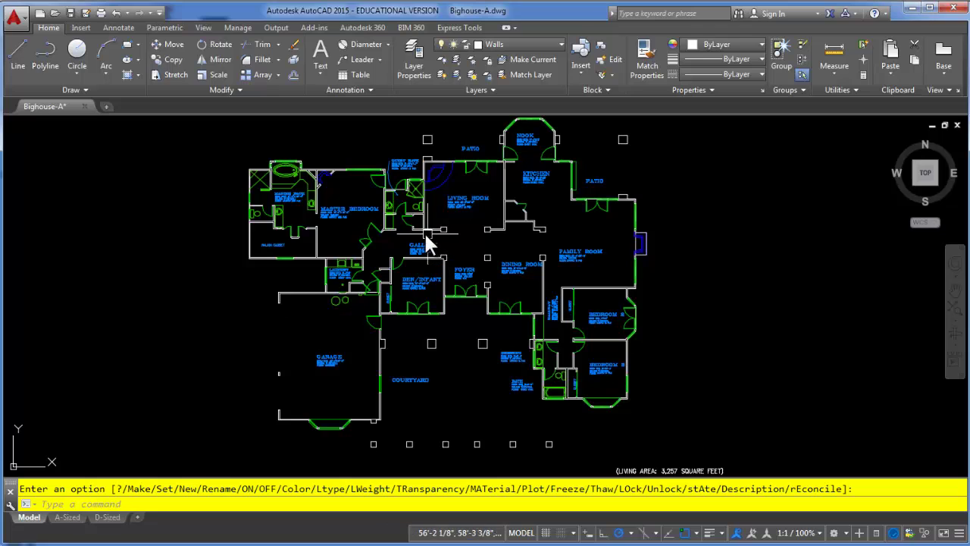
Step: Draw a center-radius circle enclosing the whole floor plan, then zoom to extents
scroll(423, 254, "down", 2)
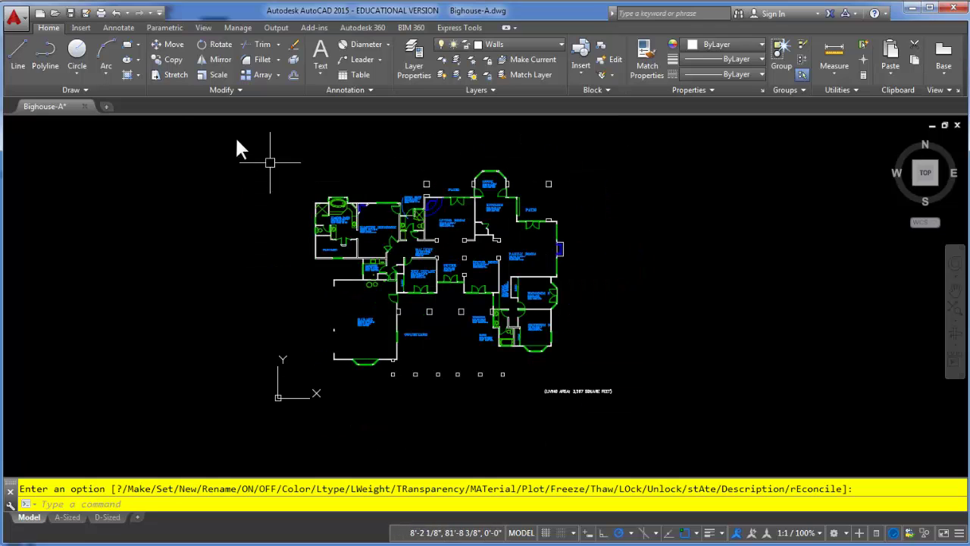
left_click(81, 54)
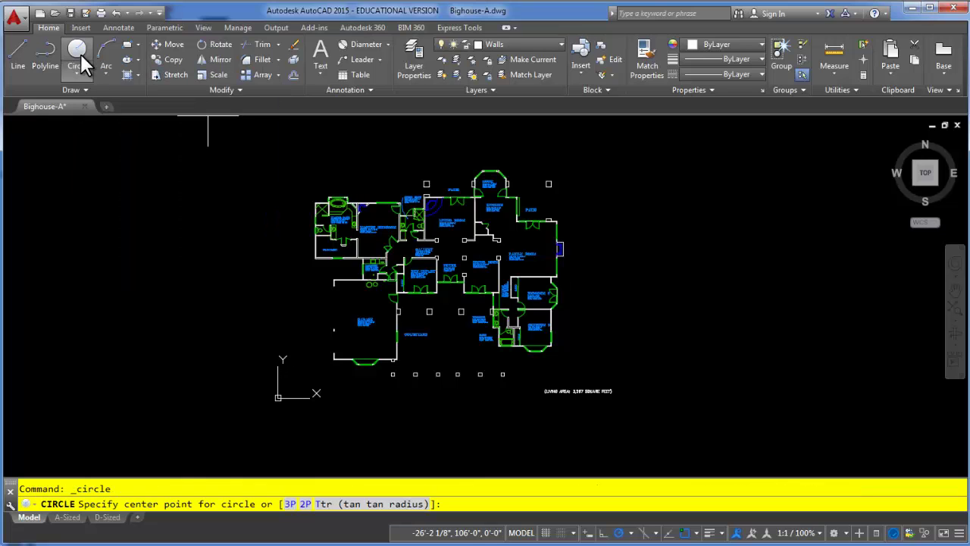
left_click(438, 258)
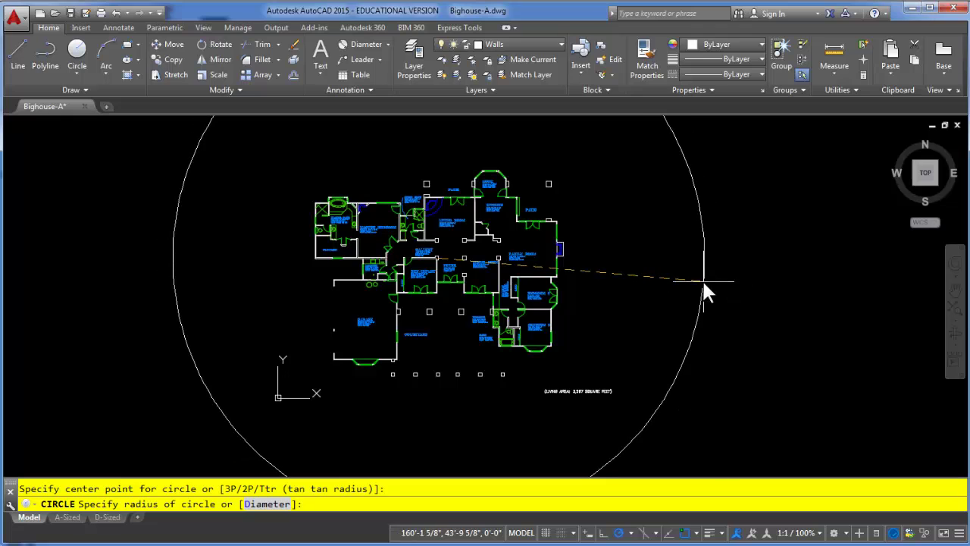
left_click(711, 280)
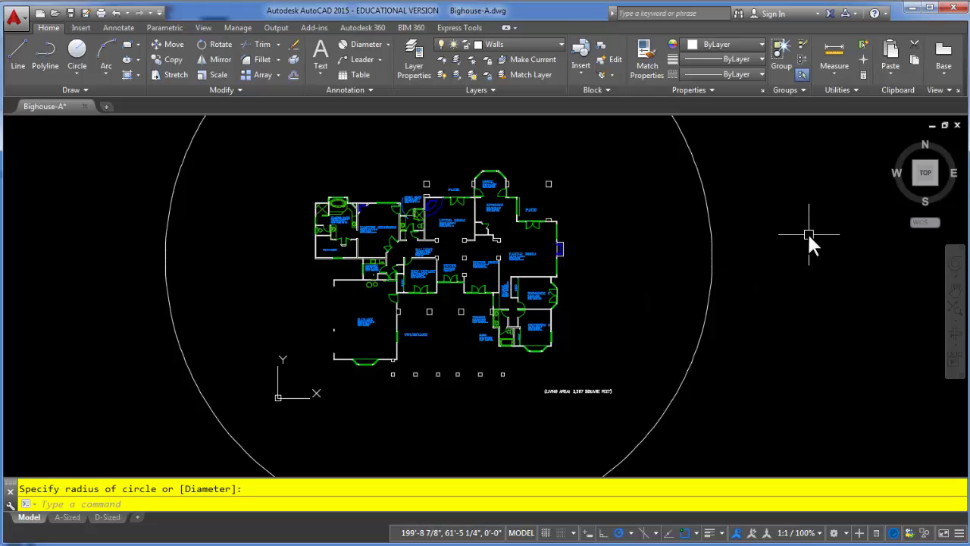
middle_click(777, 230)
middle_click(777, 231)
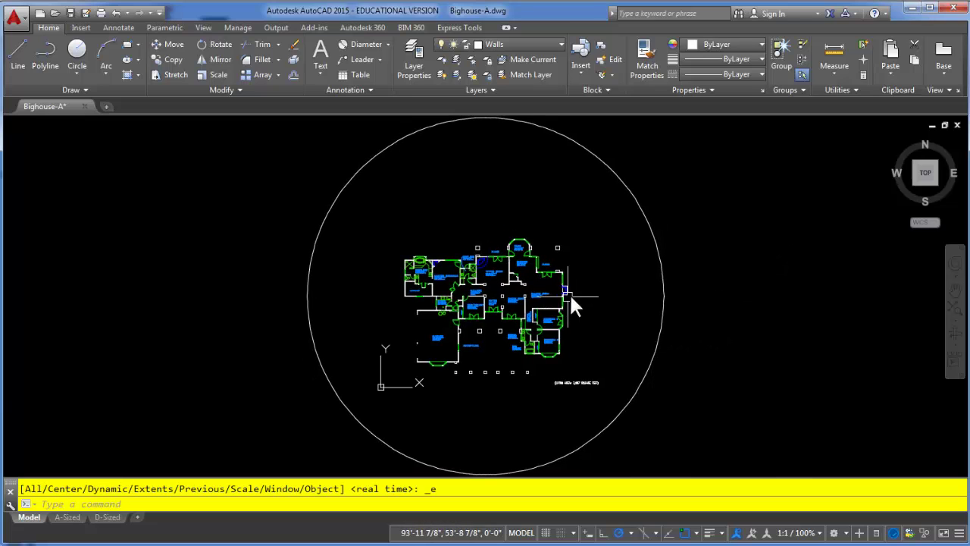
scroll(567, 294, "up", 8)
scroll(567, 294, "down", 8)
Step: Make layer 0 current and freeze the Walls layer
left_click(537, 47)
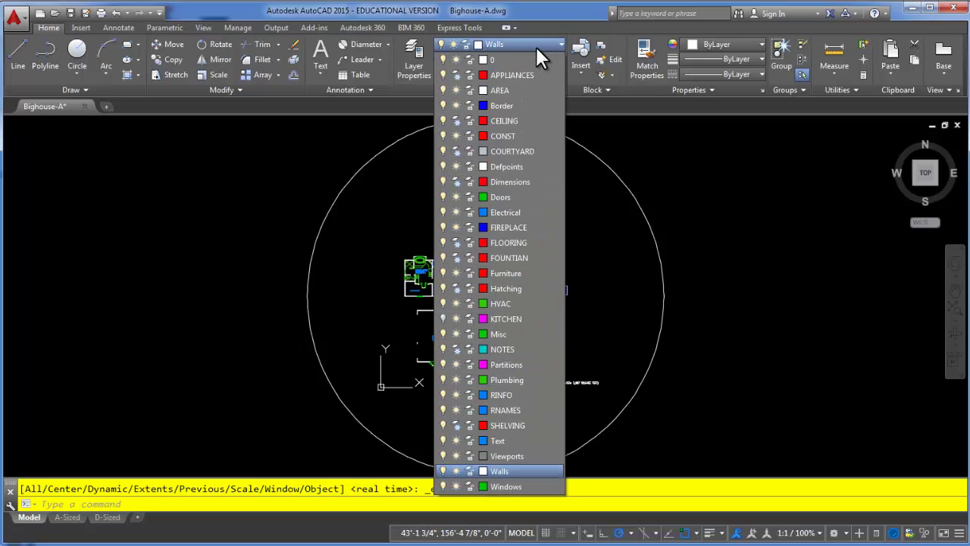
left_click(538, 61)
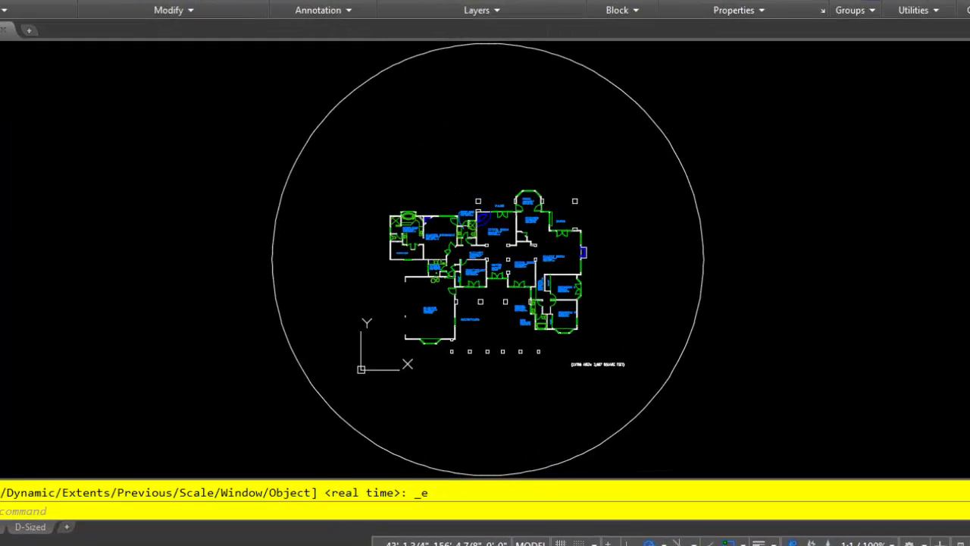
left_click(545, 47)
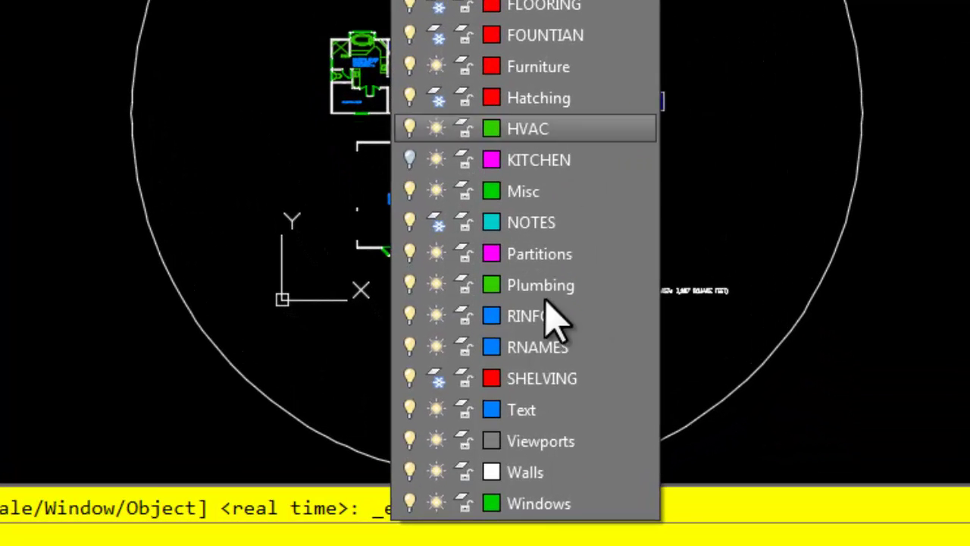
left_click(438, 471)
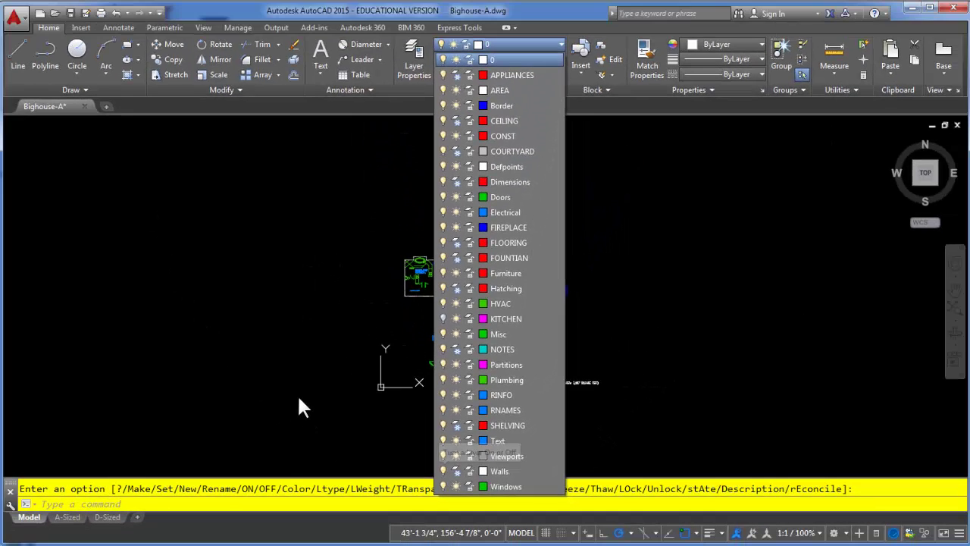
left_click(297, 407)
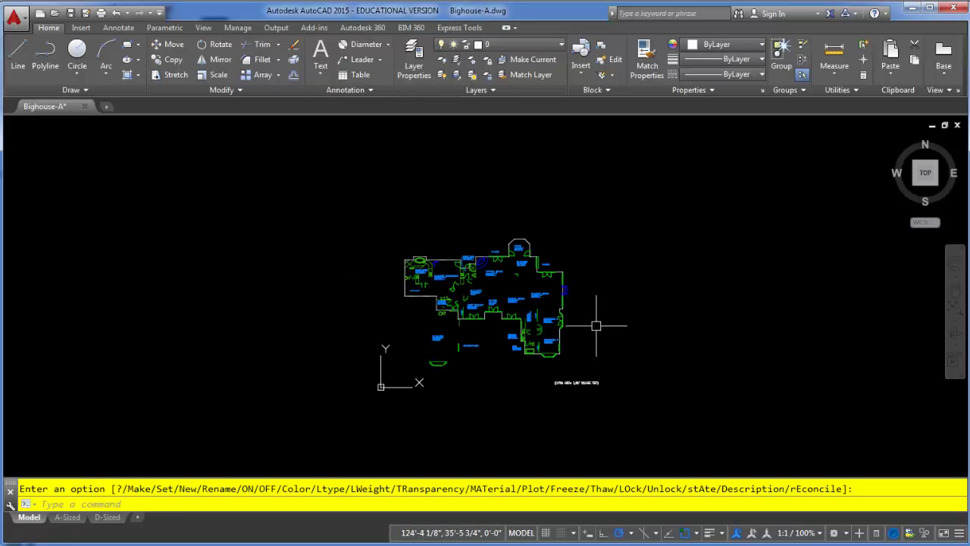
Step: Zoom to extents, then thaw the Walls layer so the walls and circle reappear
middle_click(700, 270)
middle_click(700, 270)
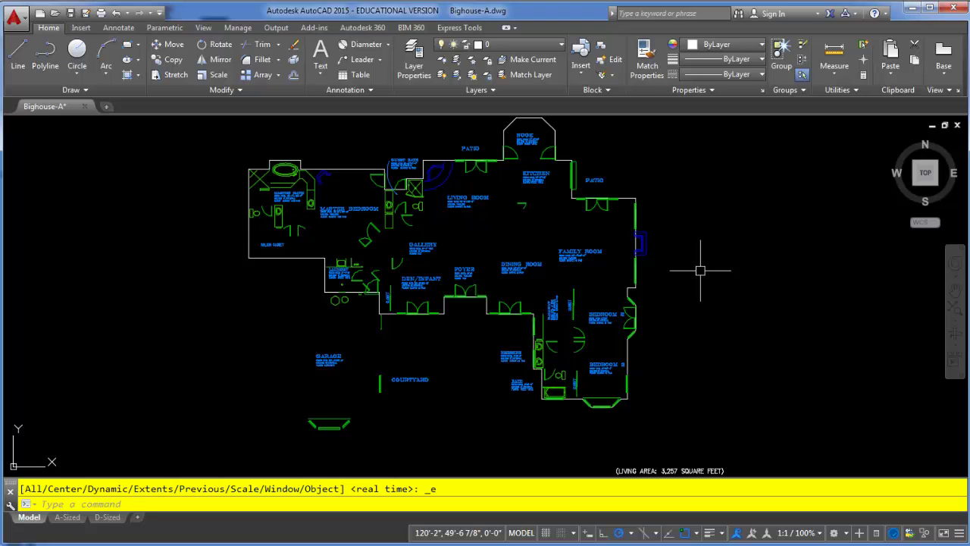
scroll(502, 308, "up", 5)
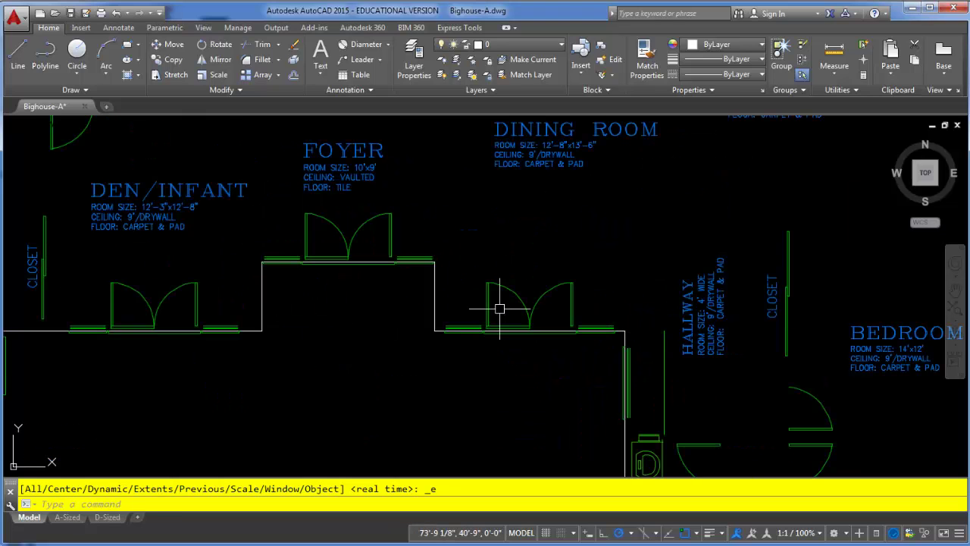
scroll(507, 303, "down", 1)
scroll(510, 303, "down", 4)
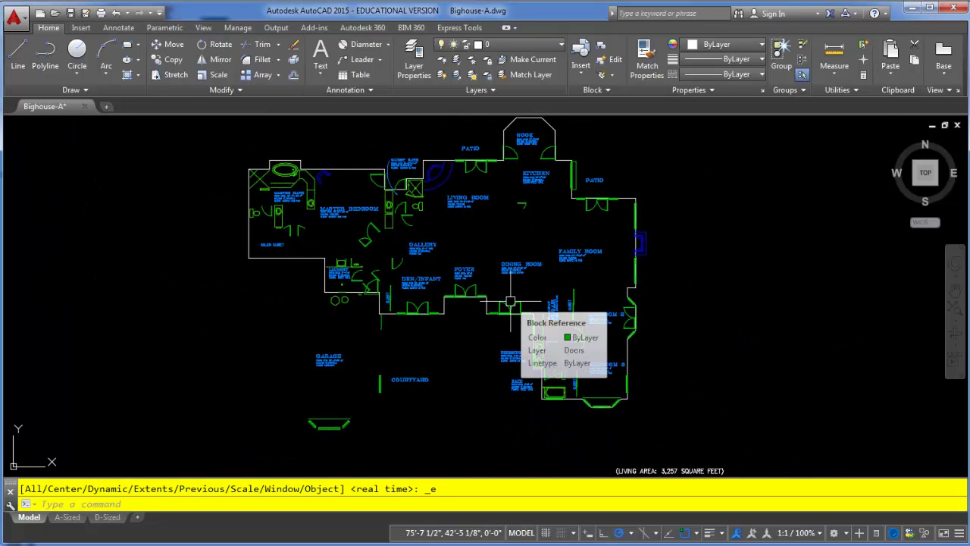
left_click(533, 48)
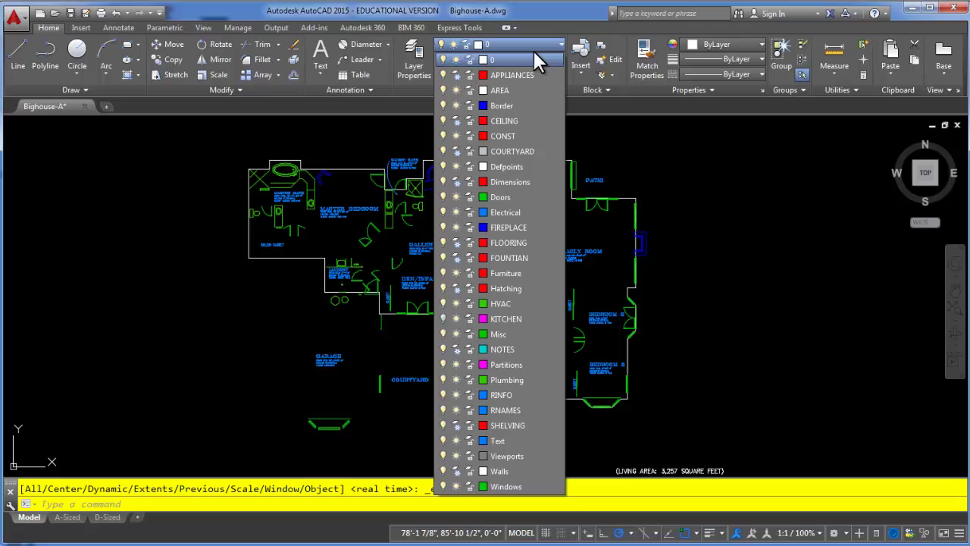
left_click(454, 470)
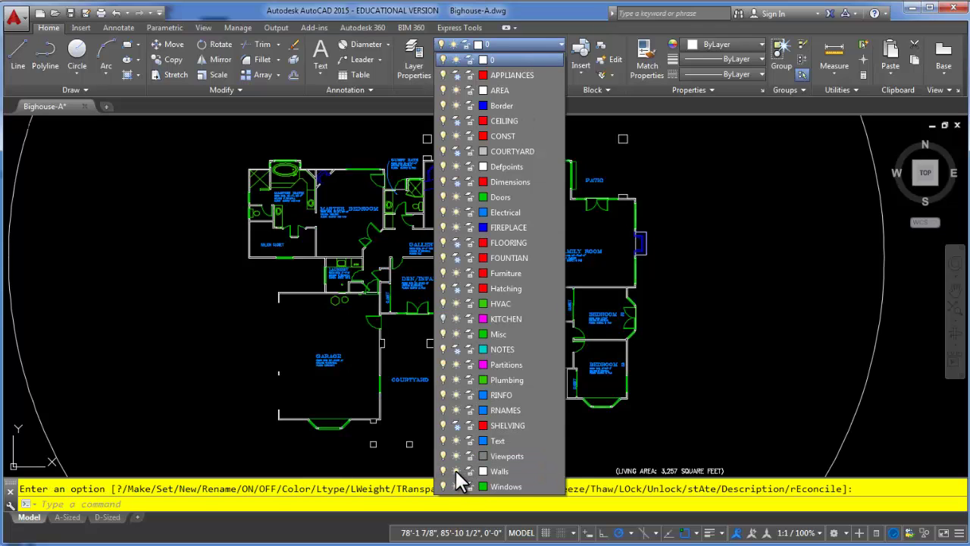
Step: Turn off the Walls layer and zoom out to view the whole plan without walls
left_click(330, 461)
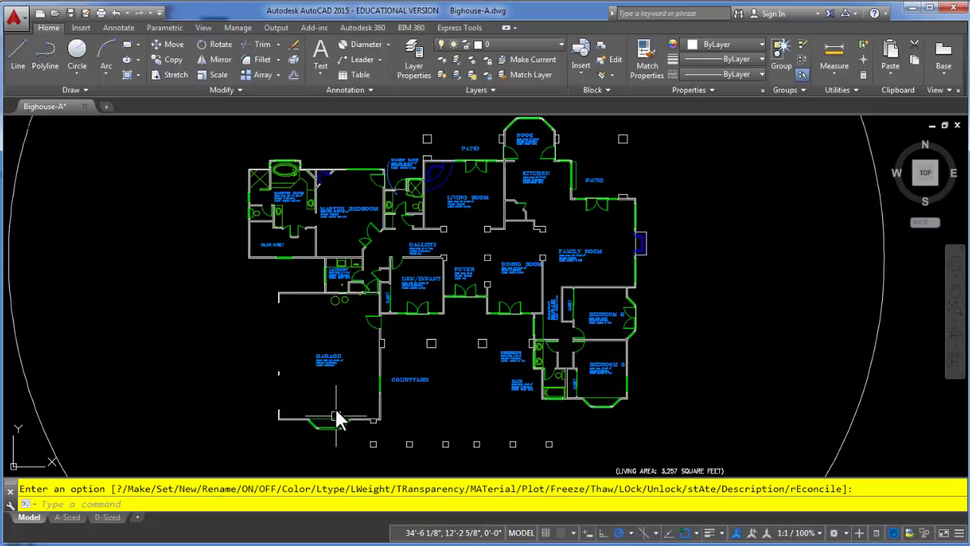
middle_click(384, 359)
middle_click(384, 359)
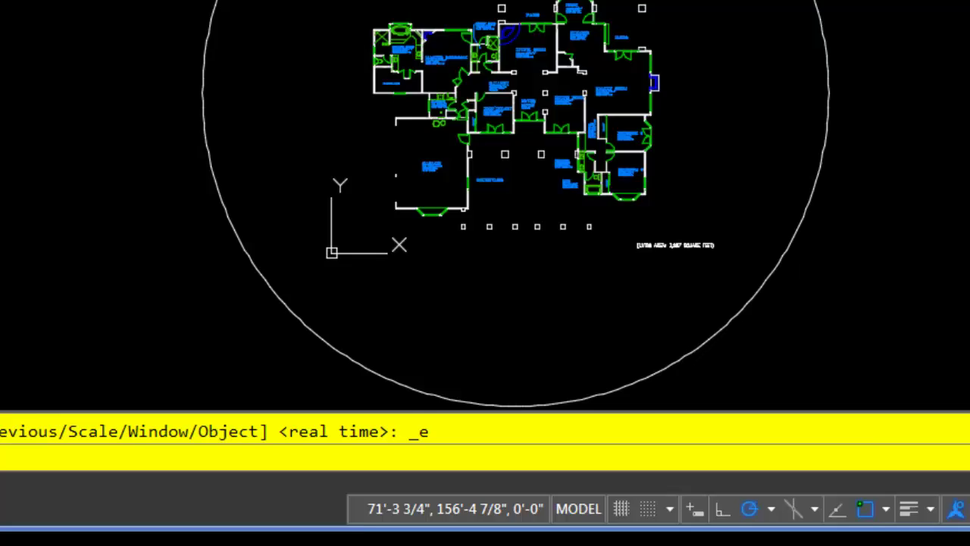
left_click(540, 0)
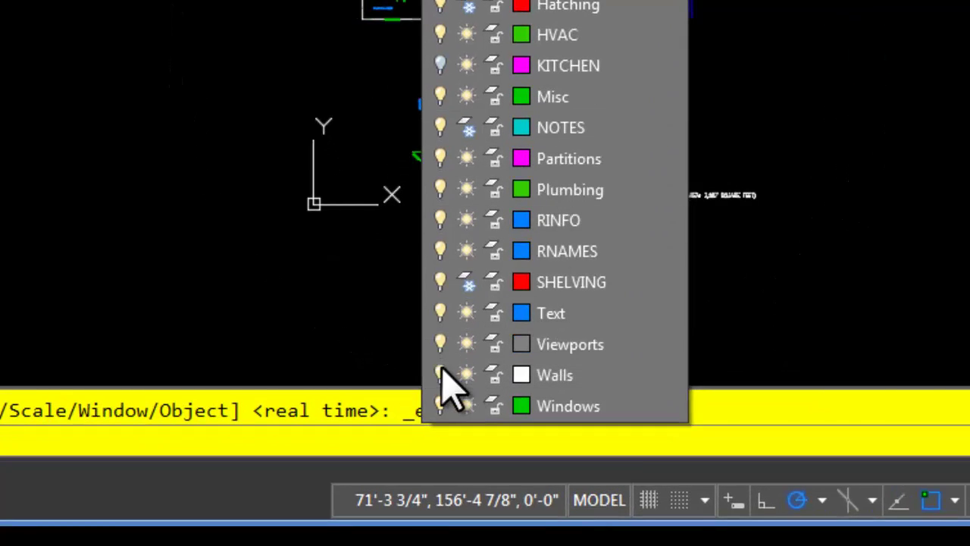
left_click(440, 374)
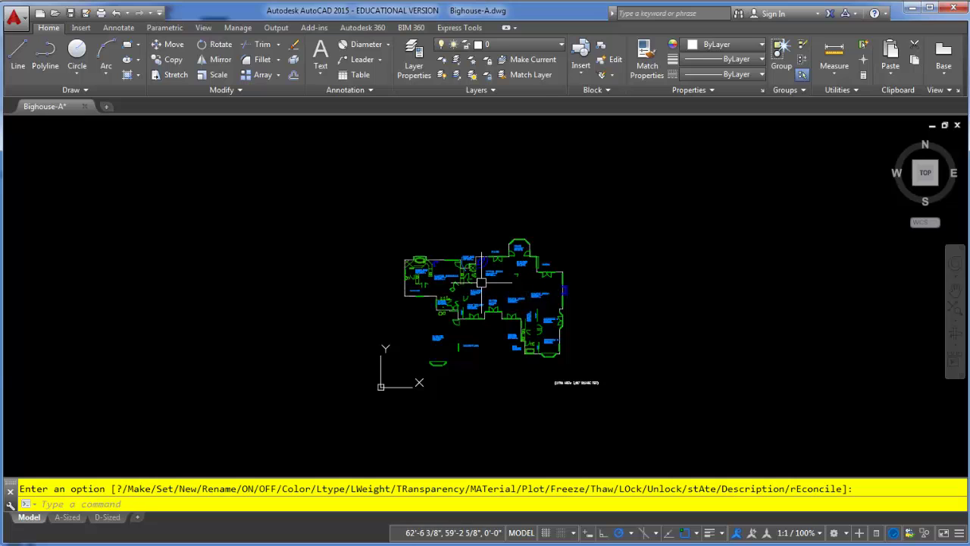
scroll(481, 282, "up", 6)
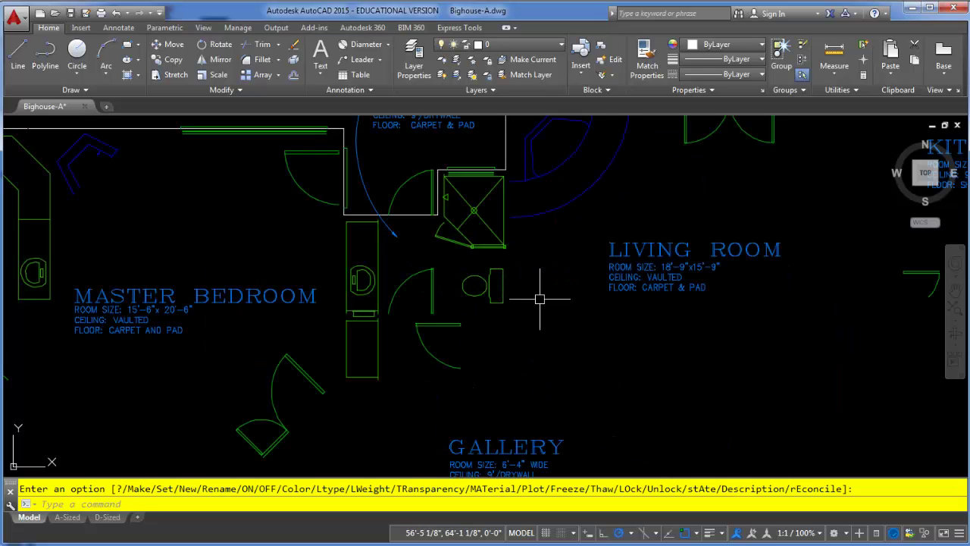
middle_click(596, 259)
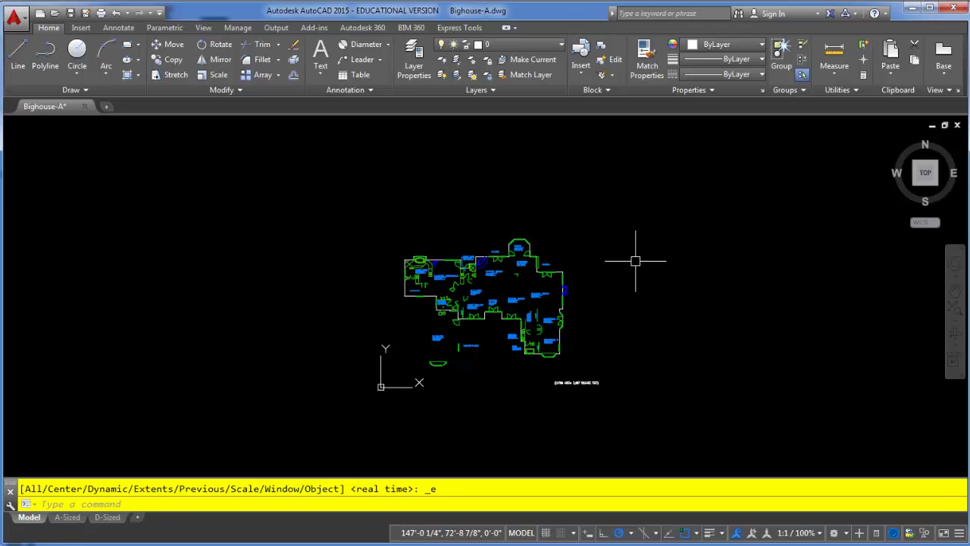
left_click(558, 44)
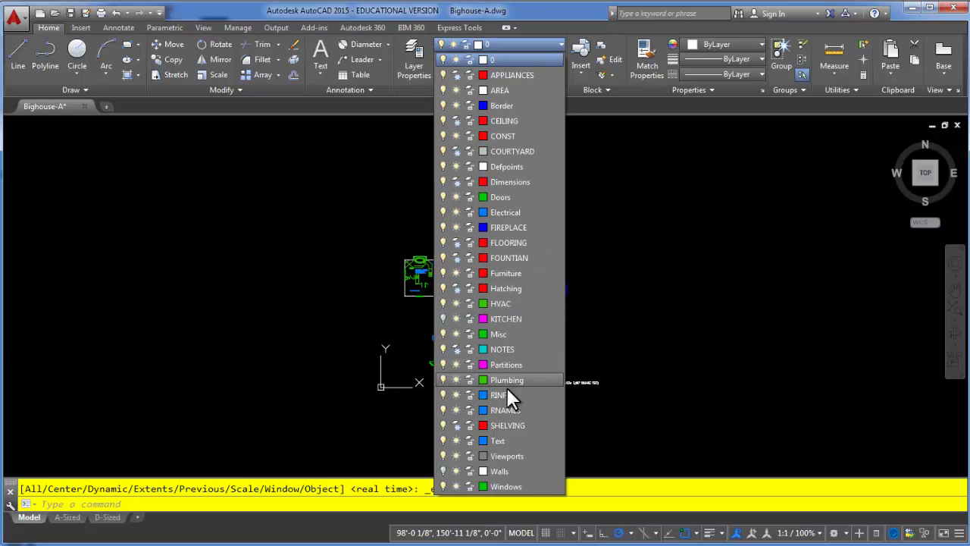
Step: Turn the Walls layer back on and make it the current layer
left_click(442, 470)
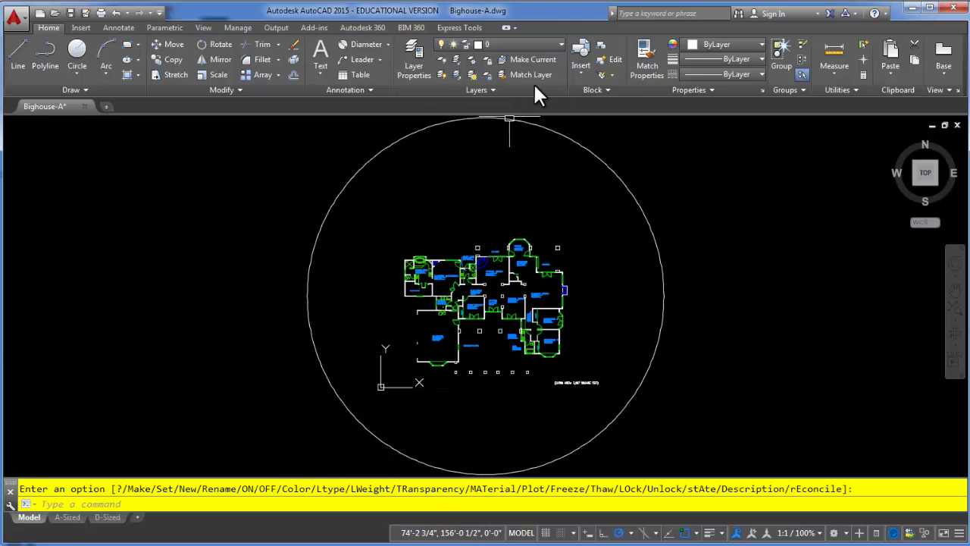
left_click(548, 44)
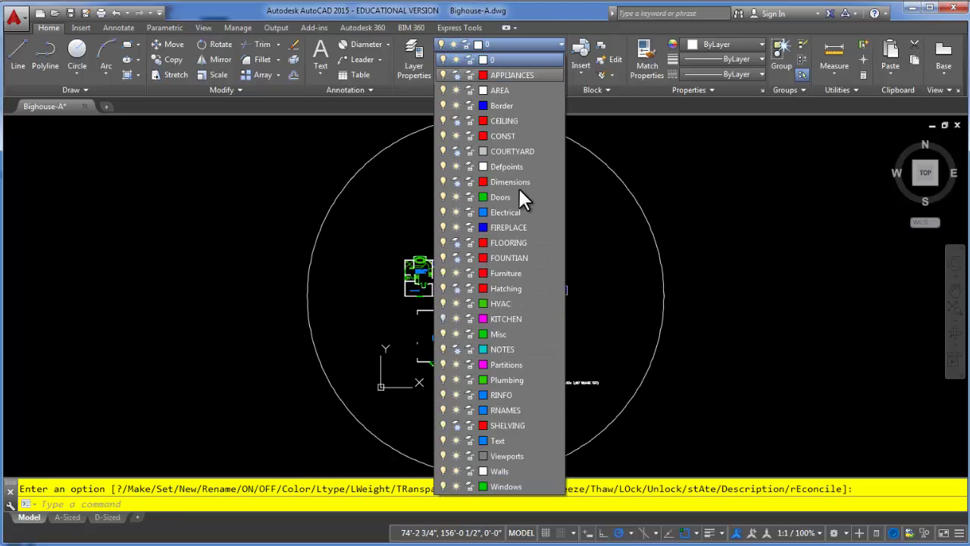
left_click(504, 470)
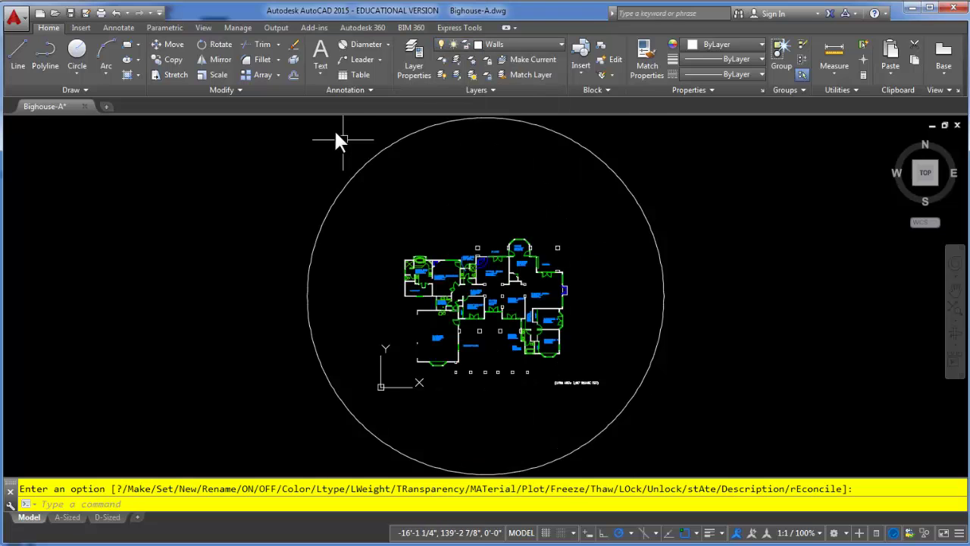
Step: Draw a two-segment line east of the Family Room
left_click(17, 50)
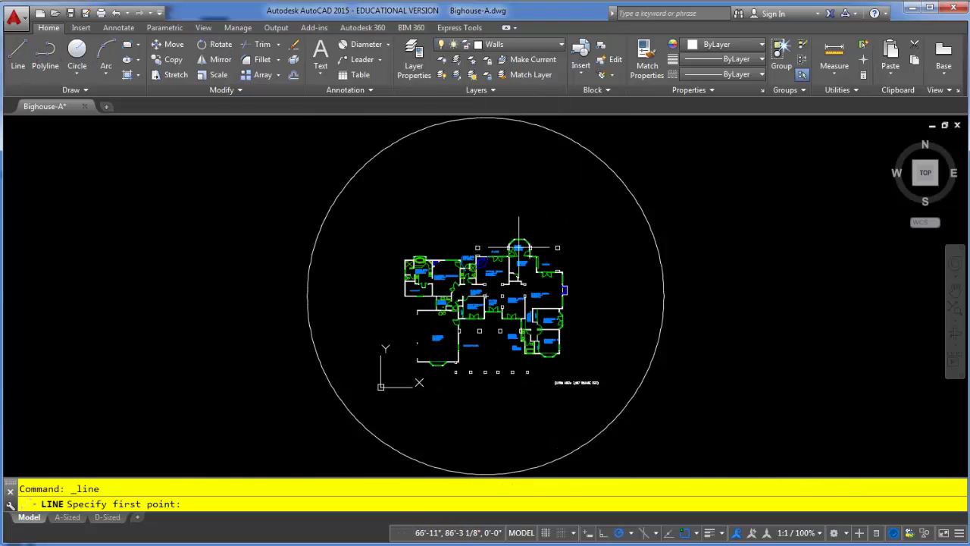
scroll(559, 329, "up", 8)
left_click(617, 241)
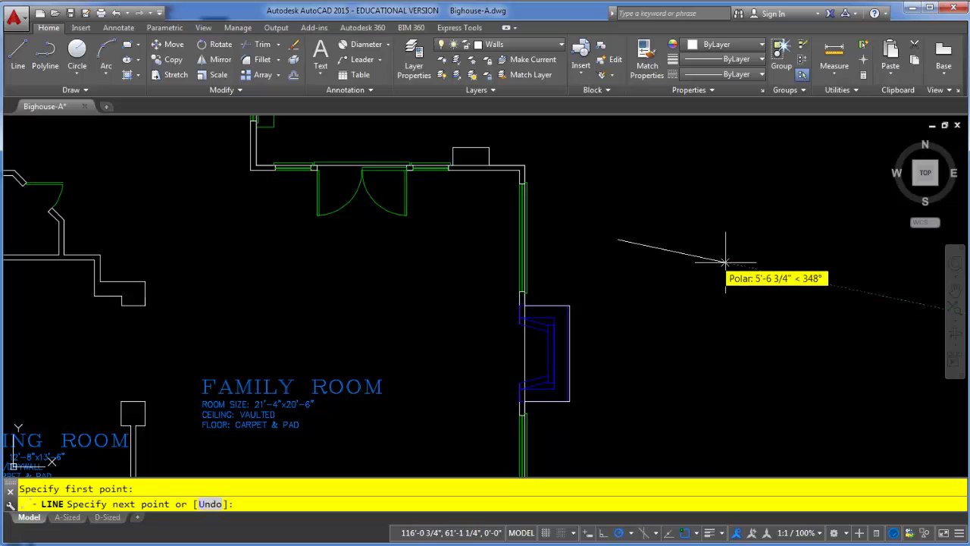
left_click(732, 264)
left_click(740, 359)
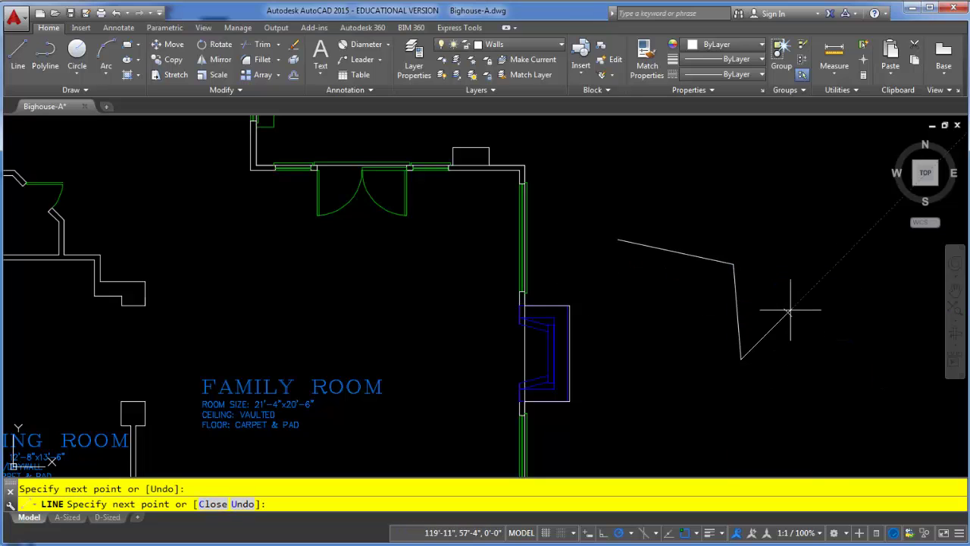
key("Escape")
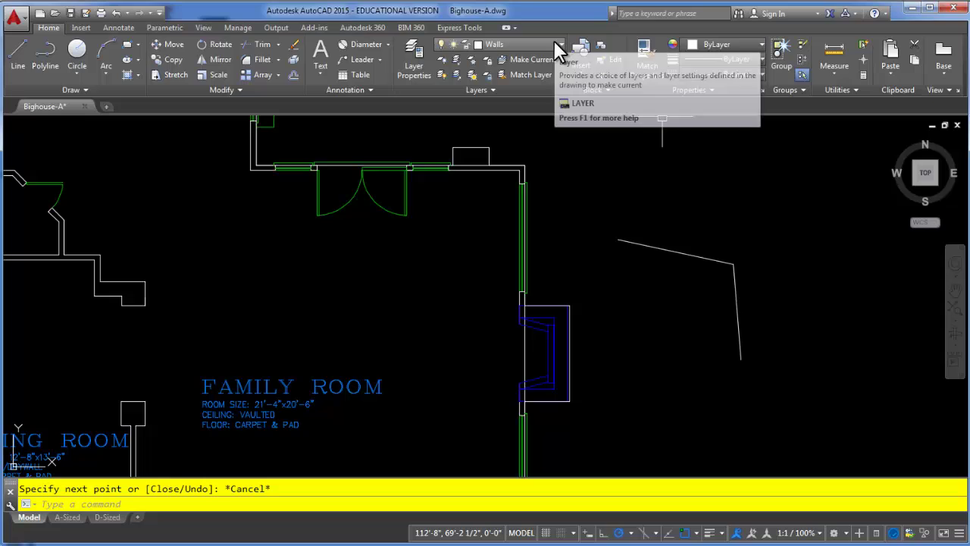
left_click(553, 40)
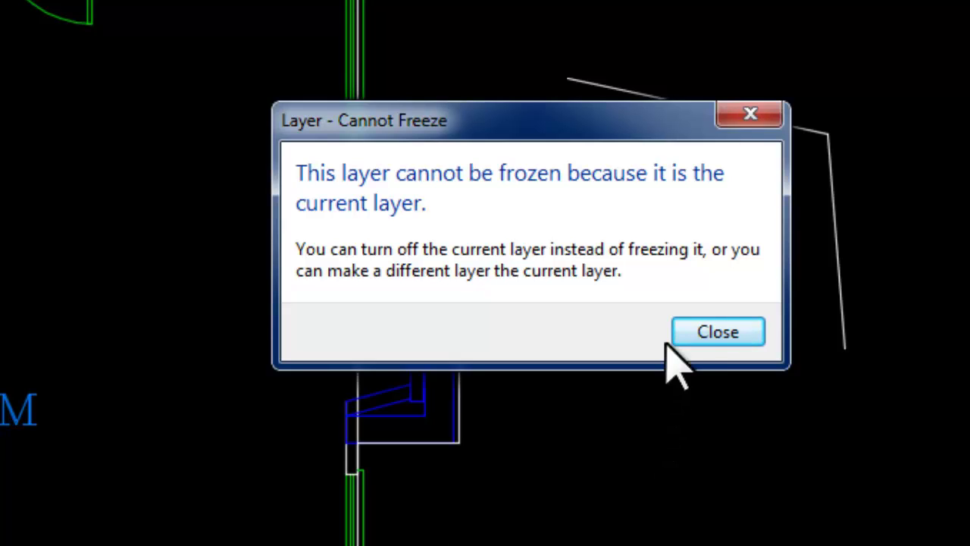
left_click(740, 335)
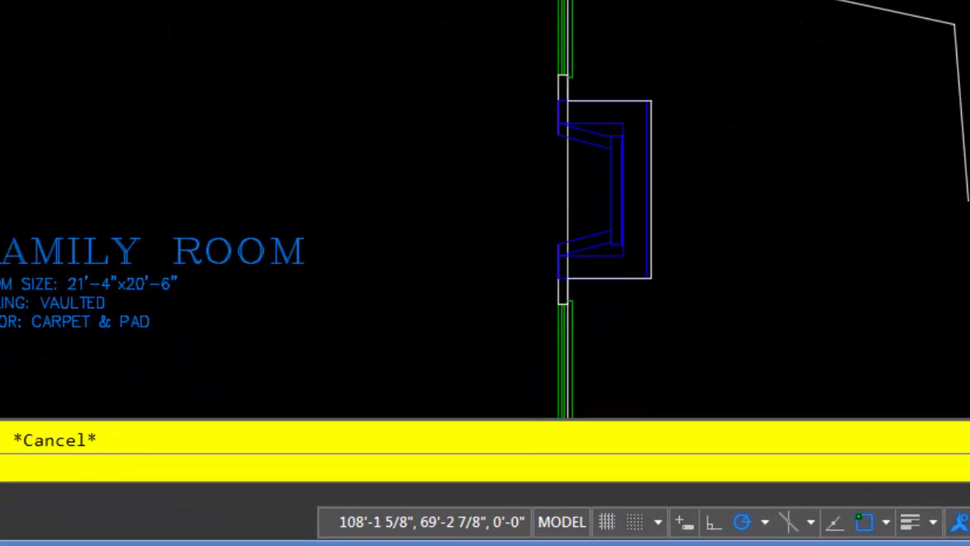
Step: Turn off Walls even though it is current, confirming 'Turn the current layer off'
left_click(560, 43)
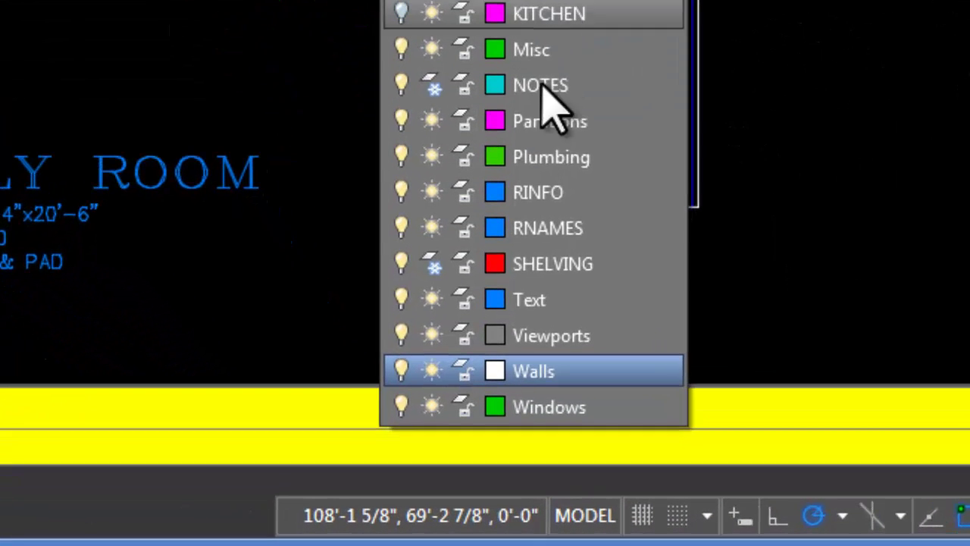
left_click(402, 369)
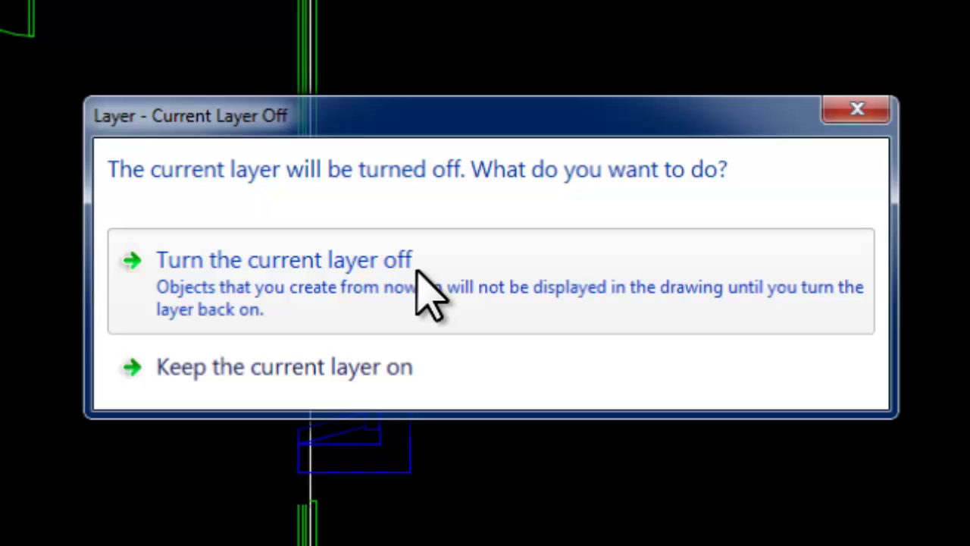
left_click(416, 270)
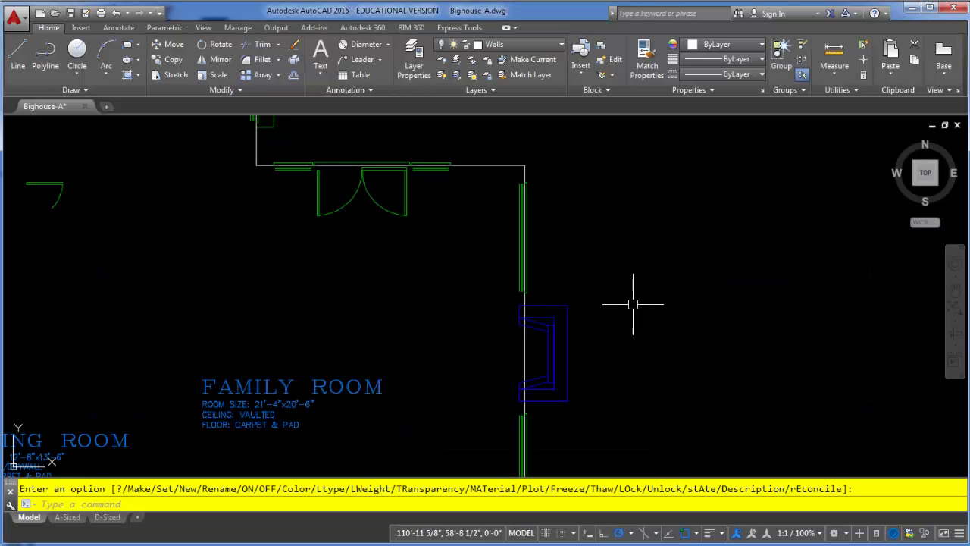
Step: Draw a three-point line inside the Family Room while the Walls layer stays off
scroll(641, 300, "down", 5)
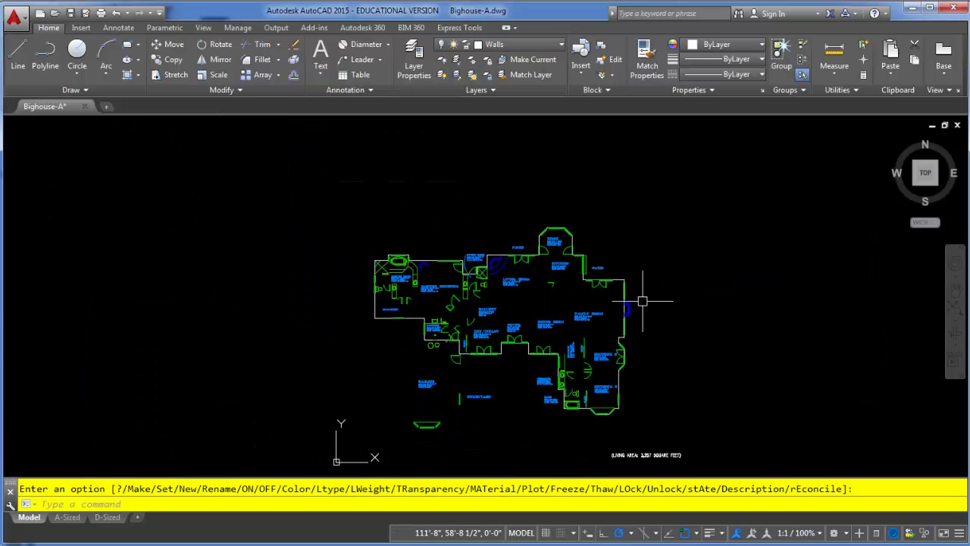
middle_click_drag(643, 303, 644, 265)
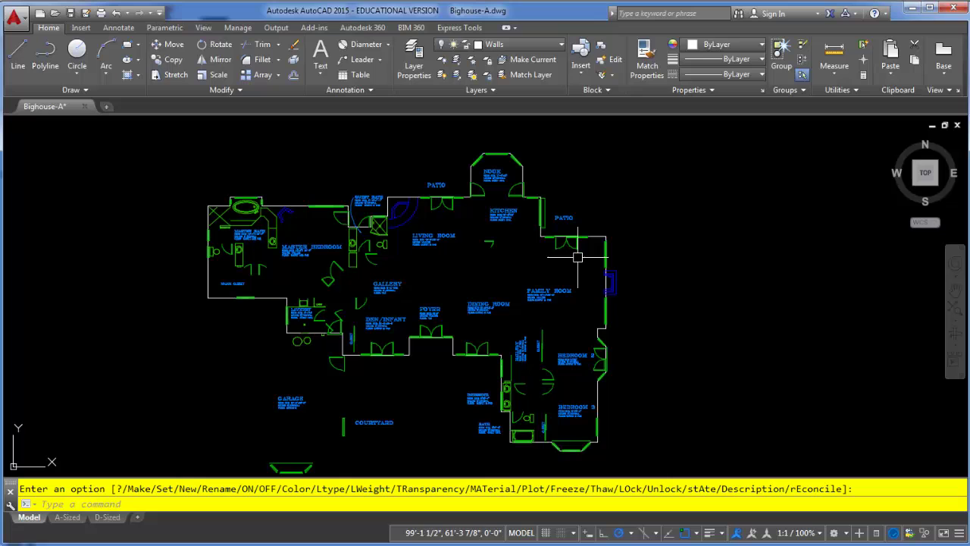
scroll(576, 259, "up", 6)
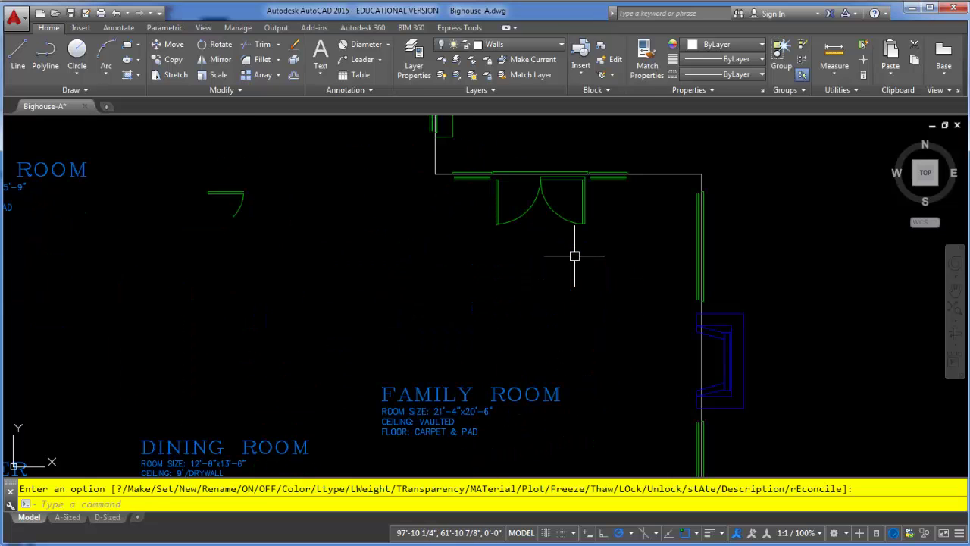
left_click(19, 51)
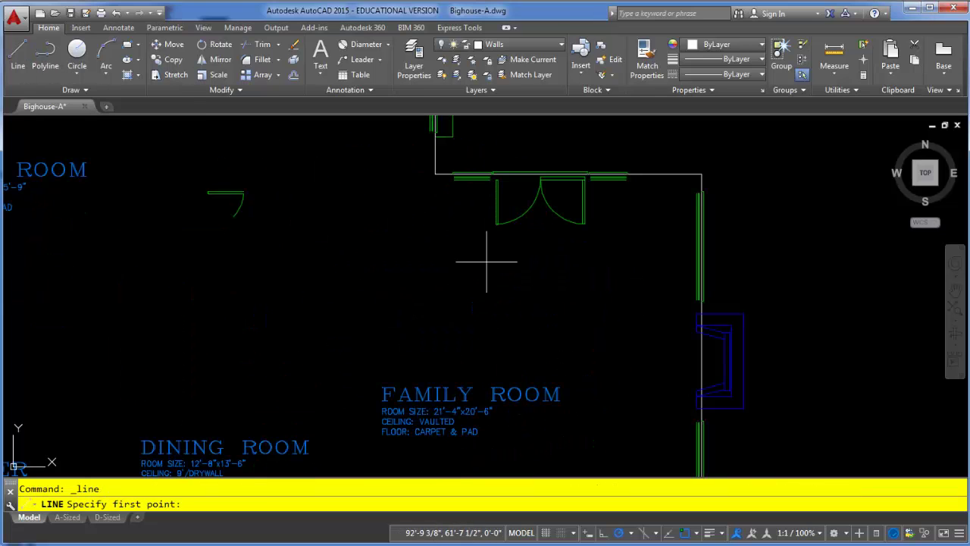
left_click(431, 278)
left_click(580, 279)
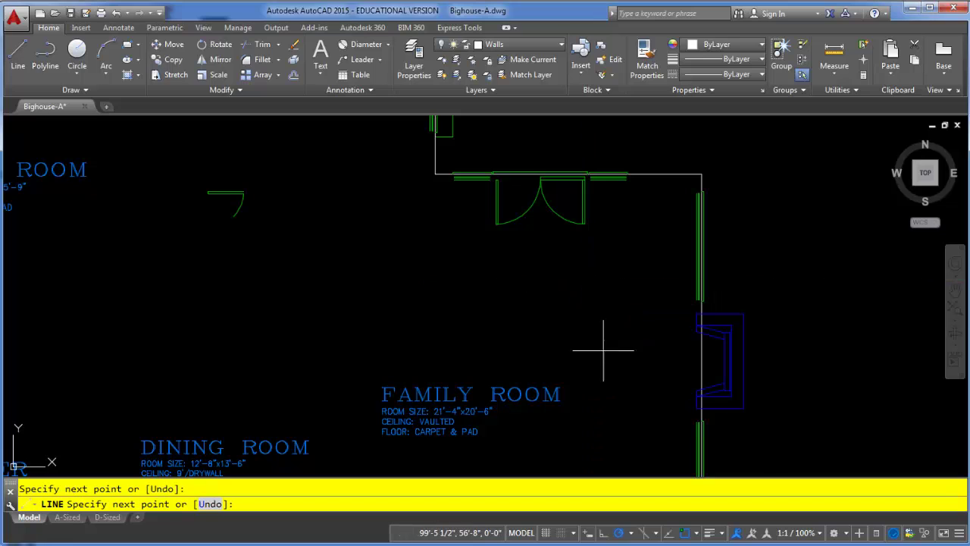
left_click(501, 364)
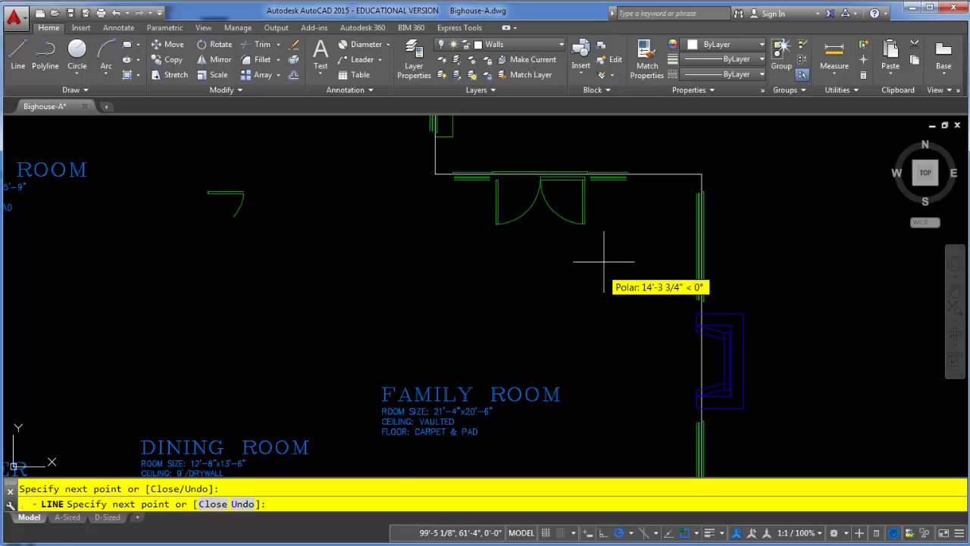
key("Escape")
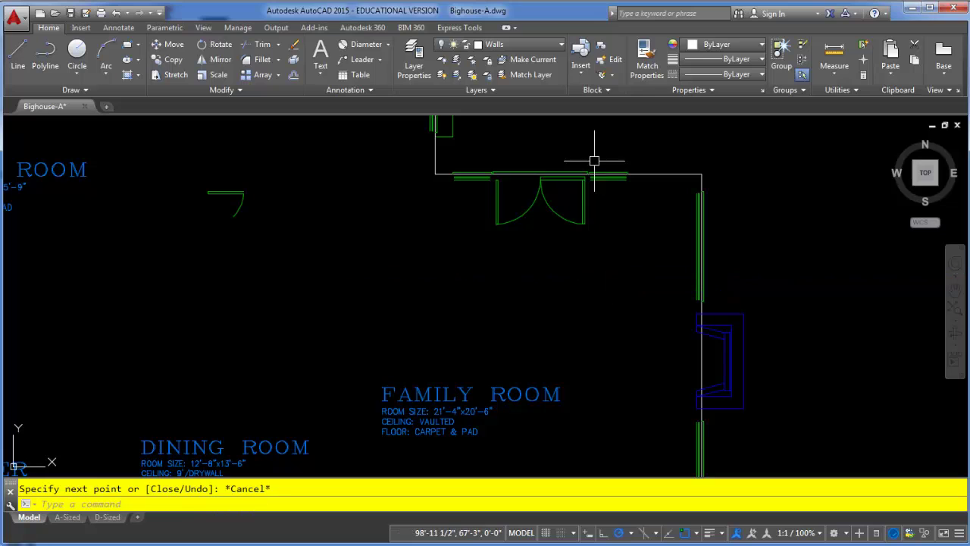
Step: Switch the Walls layer on to reveal the walls and the hidden Family Room lines
left_click(561, 44)
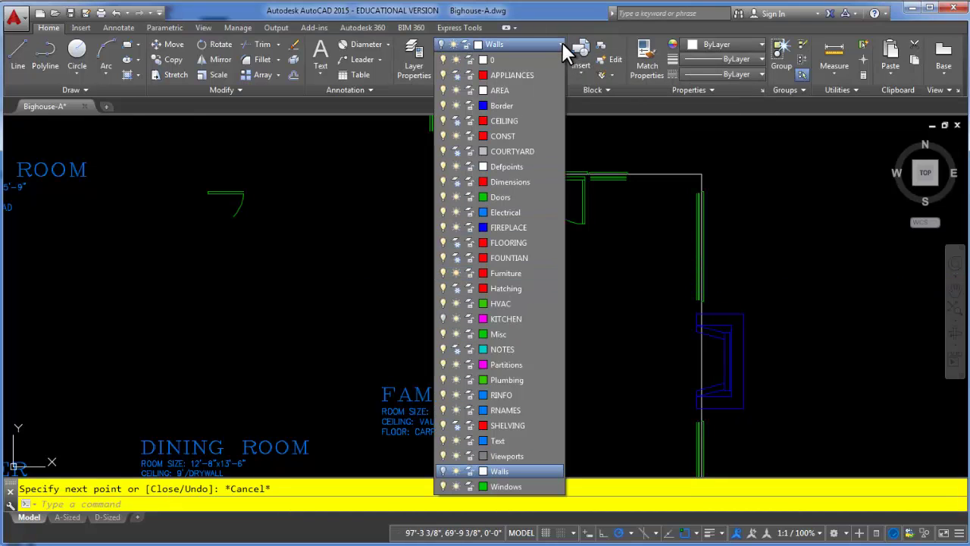
left_click(444, 470)
left_click(399, 317)
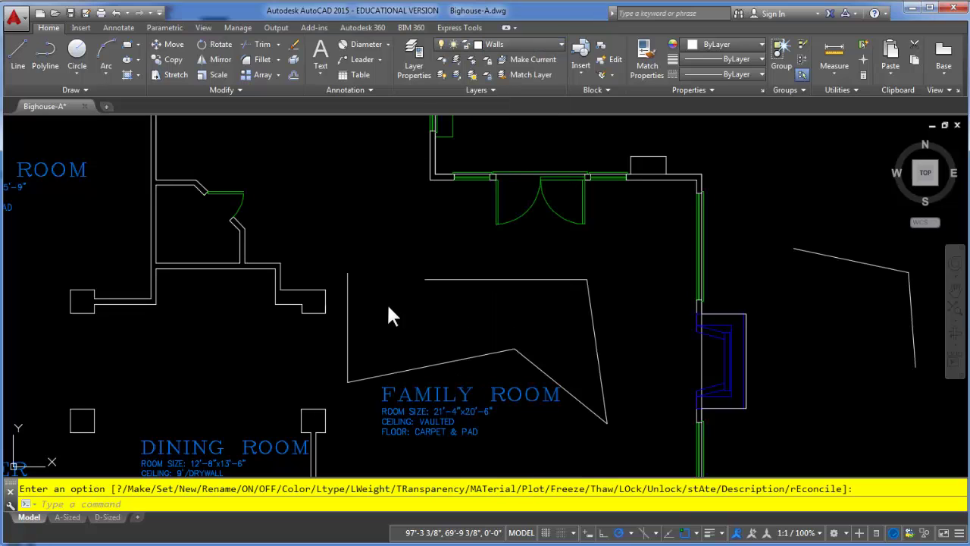